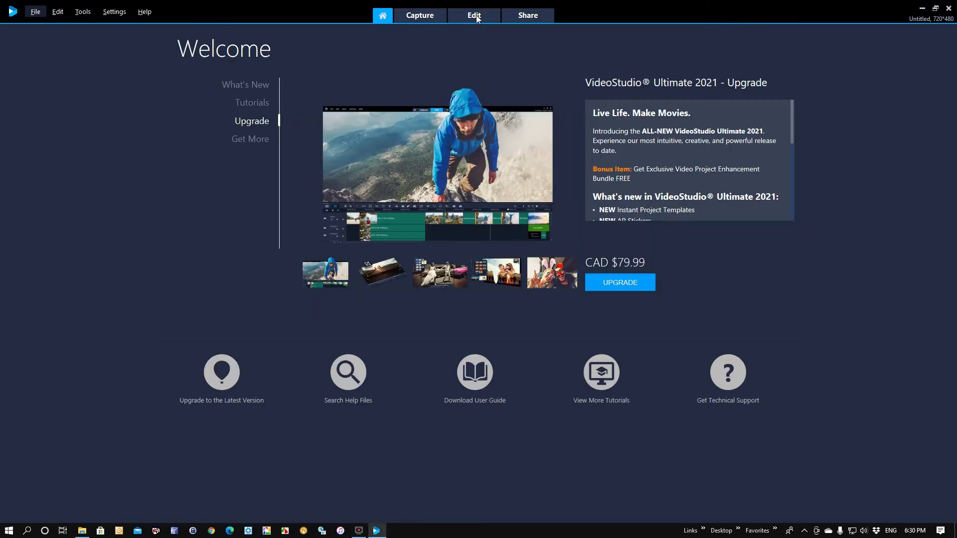
left_click(475, 16)
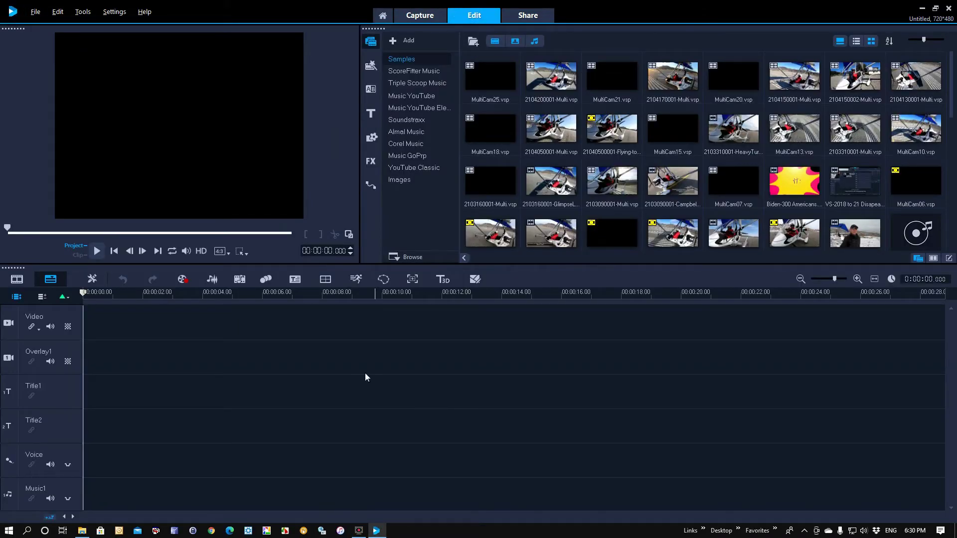
left_click(229, 253)
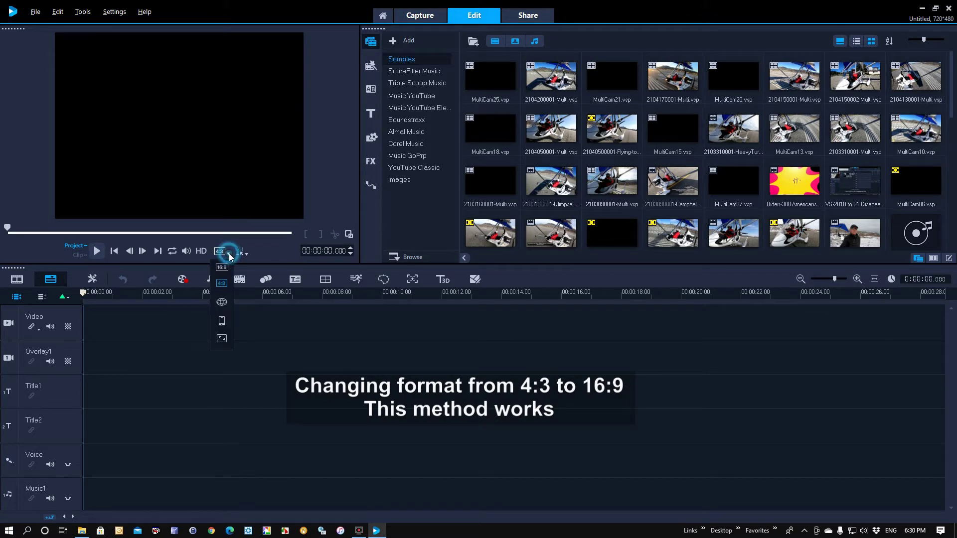
left_click(221, 340)
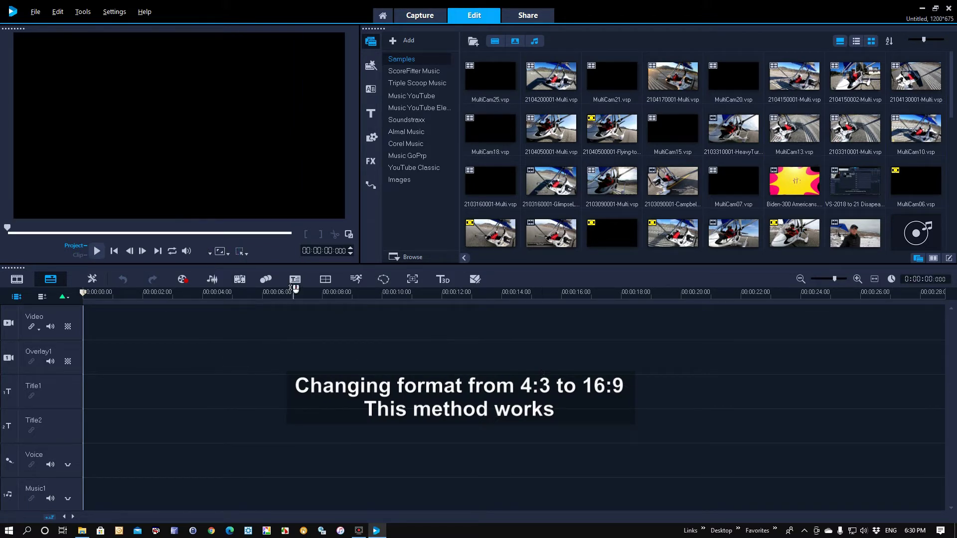
left_click(228, 252)
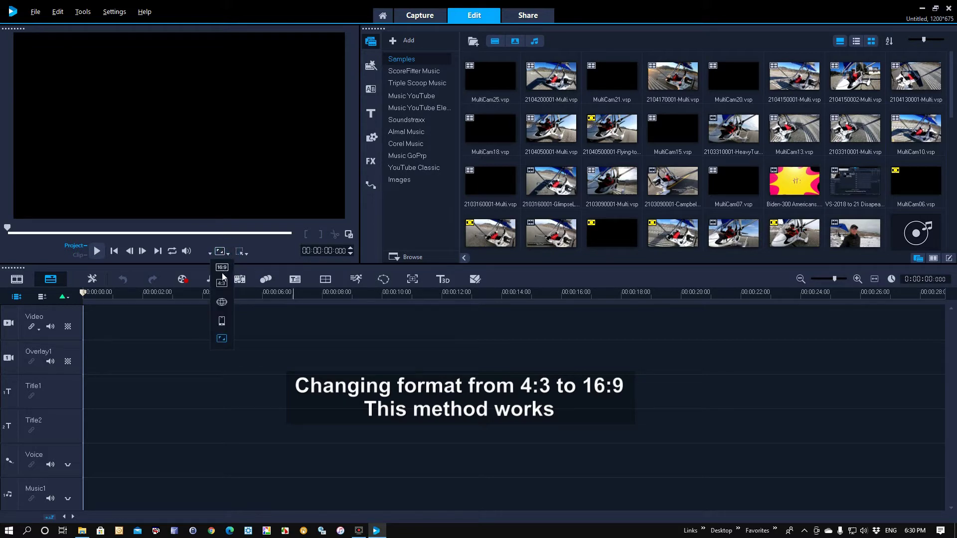
left_click(221, 267)
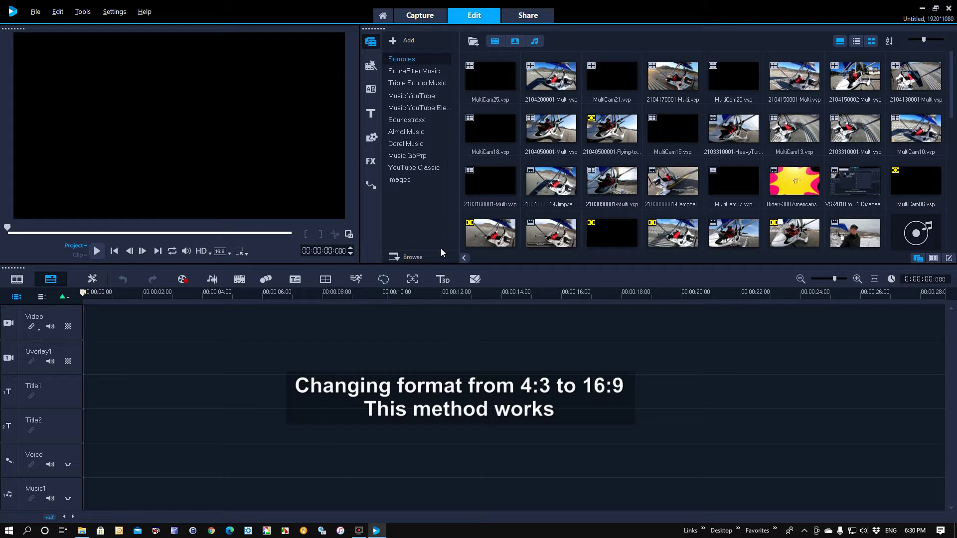
left_click_drag(544, 83, 111, 300)
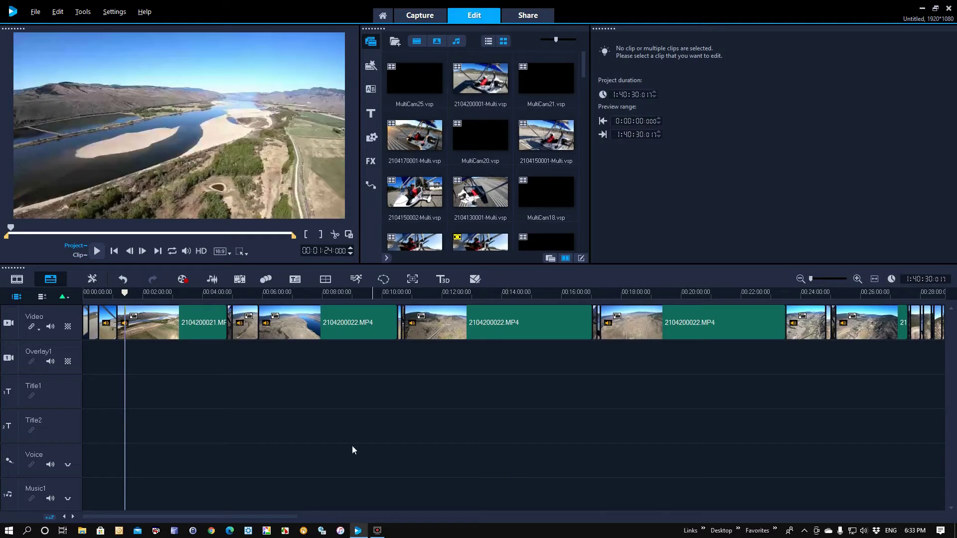
Step: Try trimming the start of the 2104200021.MP4 clip from the preview's trim range, and undo the trim
left_click(162, 321)
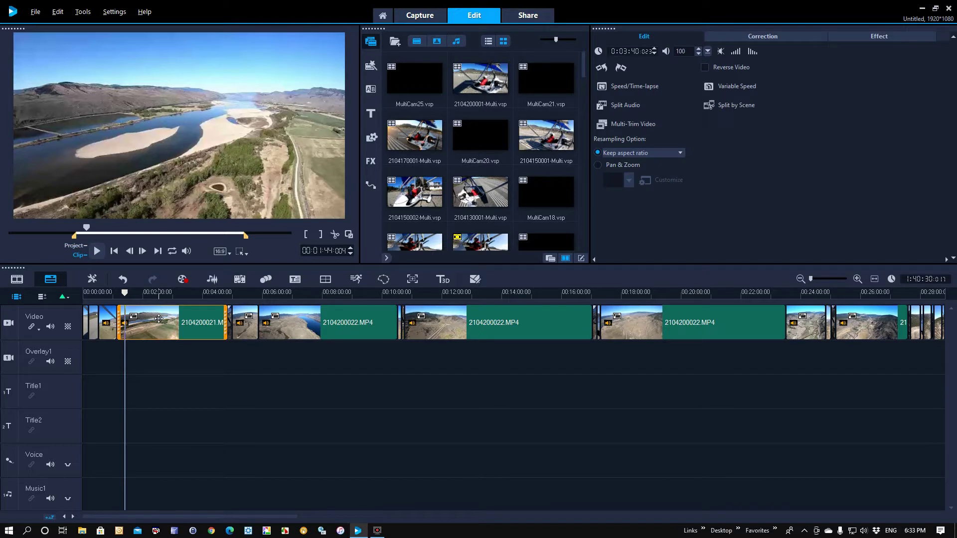
left_click(74, 236)
mouse_move(75, 236)
left_mouse_down()
mouse_move(90, 239)
mouse_move(79, 239)
left_mouse_up()
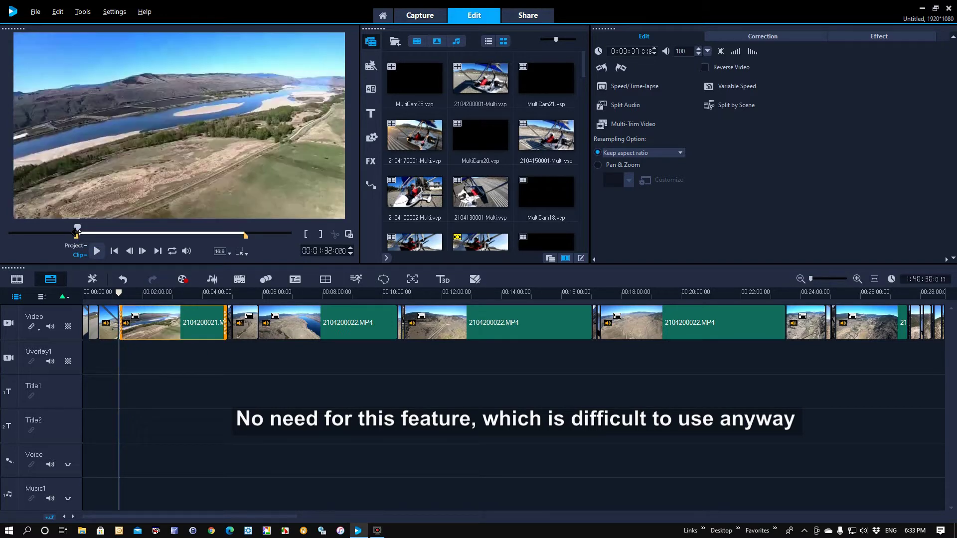
key("ctrl+z")
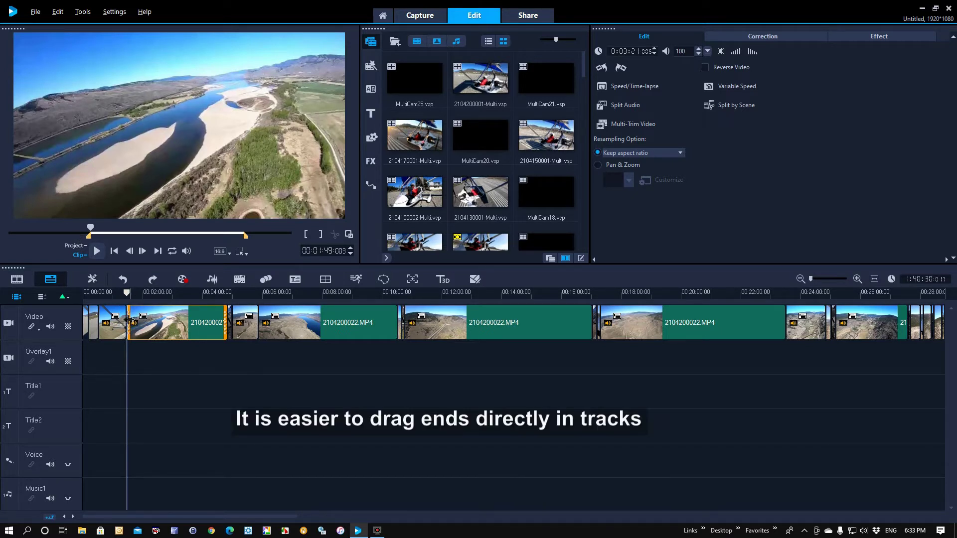
Step: Try extending the start of the 2104200021.MP4 clip directly on the Video track, and undo the change
mouse_move(128, 322)
left_mouse_down()
mouse_move(142, 321)
mouse_move(122, 316)
left_mouse_up()
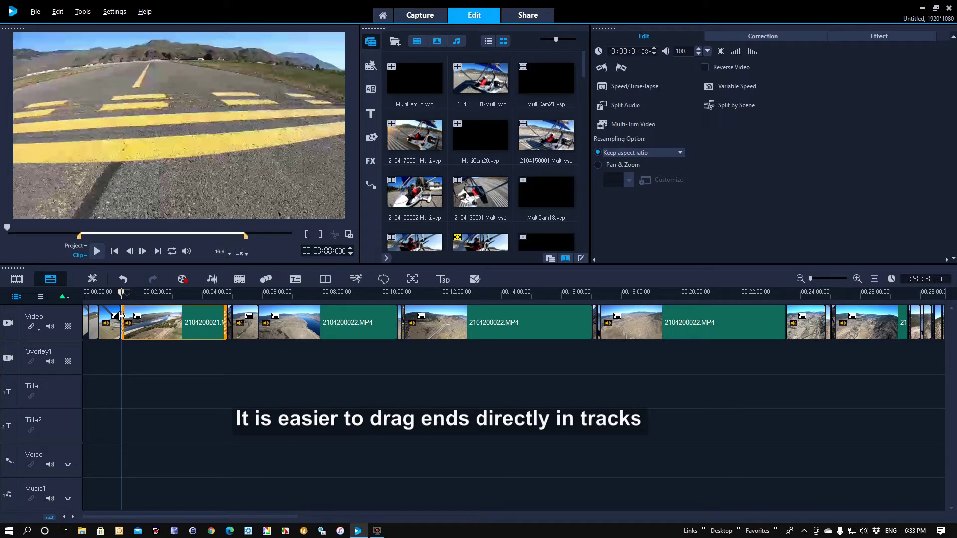
left_click(75, 246)
left_click(126, 319)
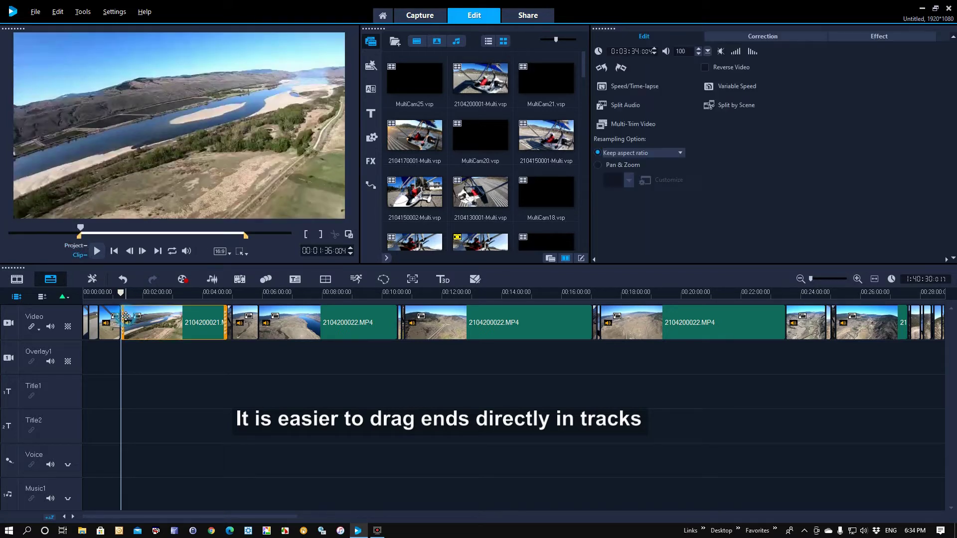
key("ctrl+z")
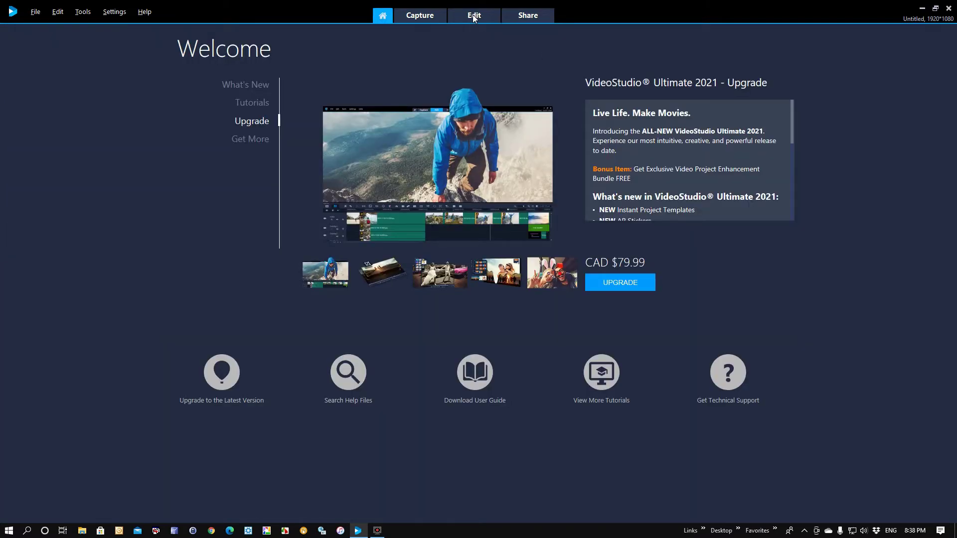
Step: Start a multi-camera project in the editing workspace and import 2104200011.MP4 through 2104200014.MP4 from the 21-04-20 folder into camera 1
left_click(473, 17)
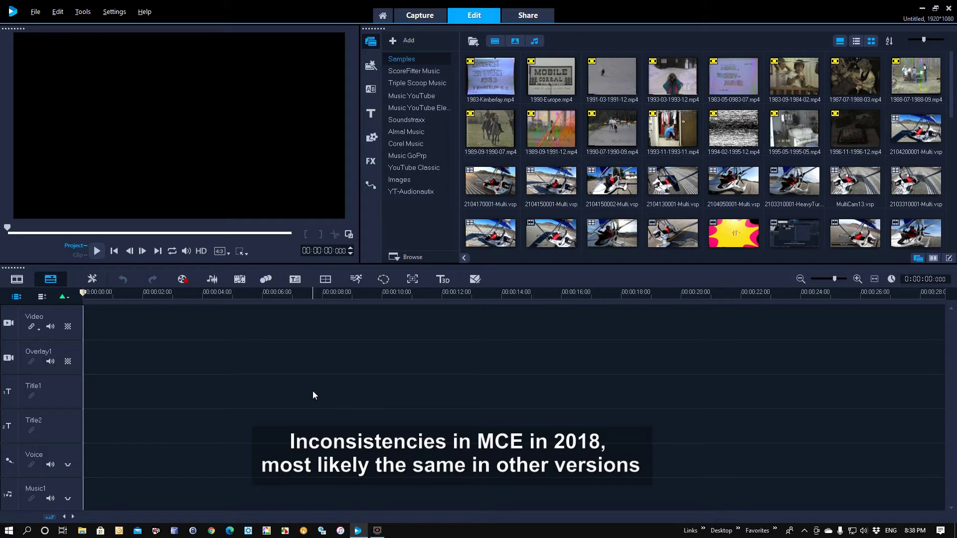
left_click(325, 281)
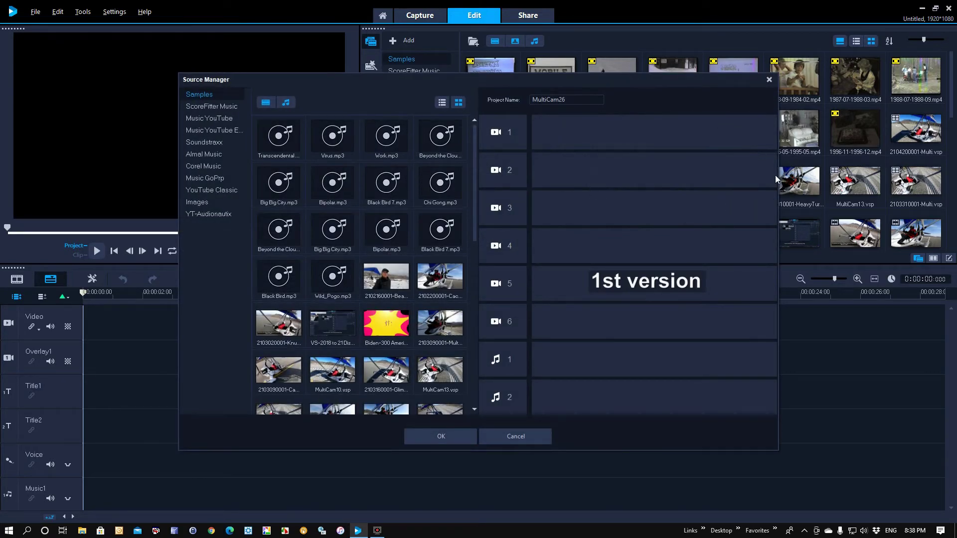
left_click(554, 134)
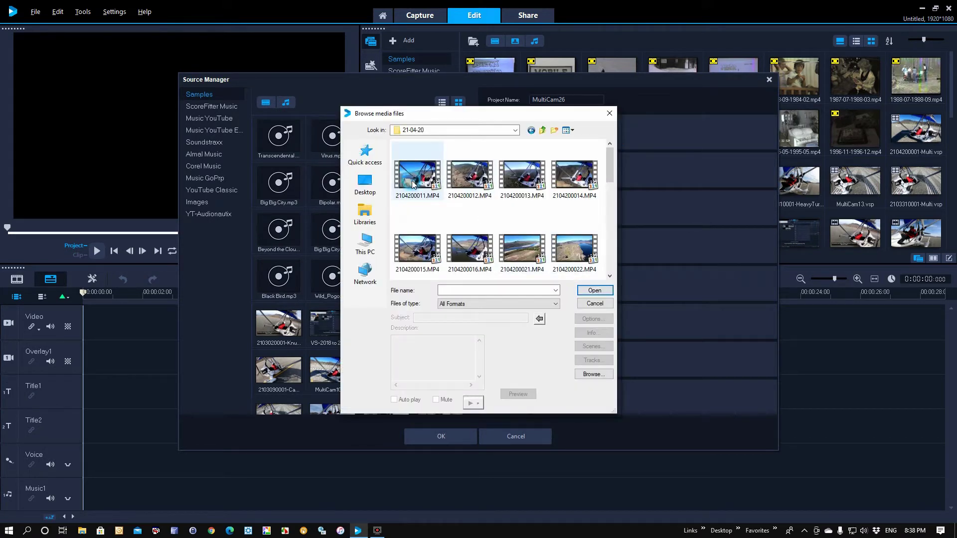
left_click(437, 188)
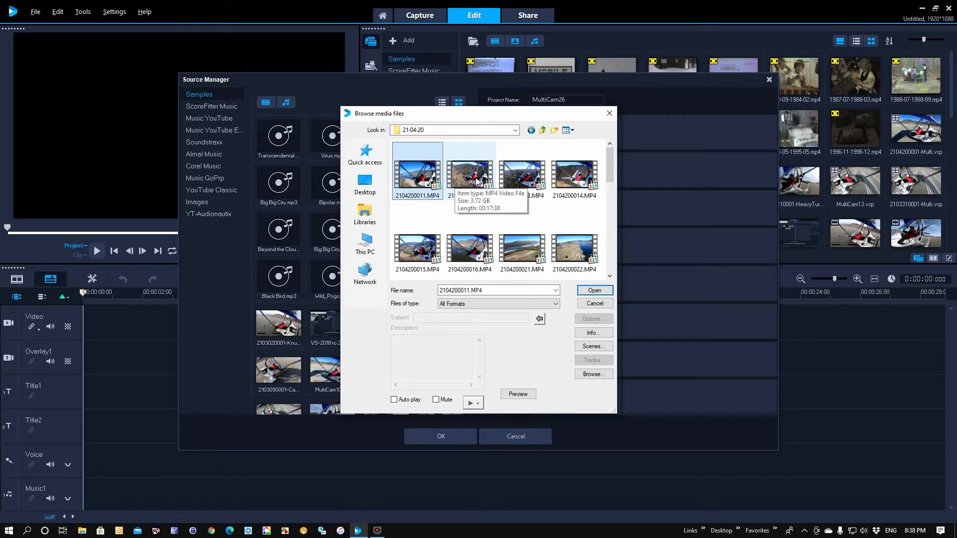
left_click(465, 187)
left_click(423, 187)
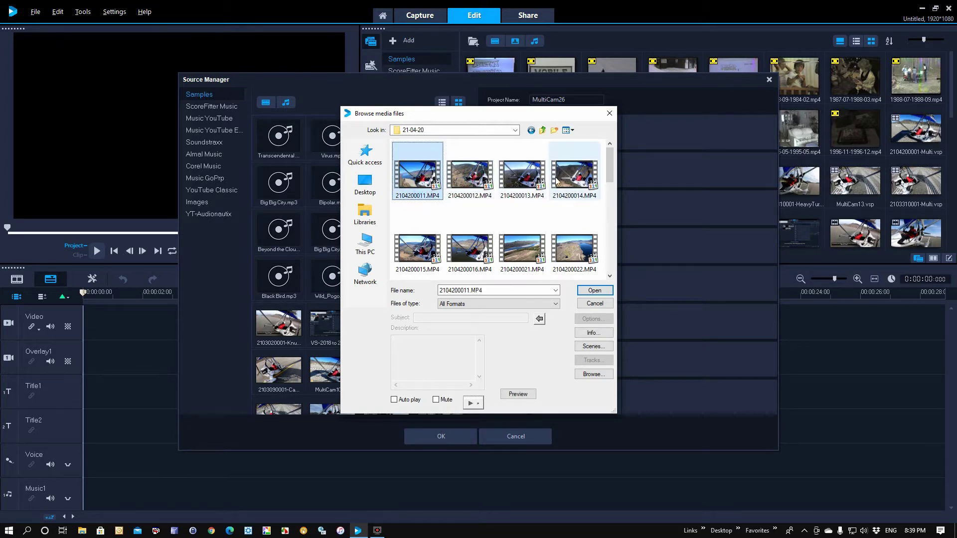
left_click(573, 177, "shift")
left_click(594, 291)
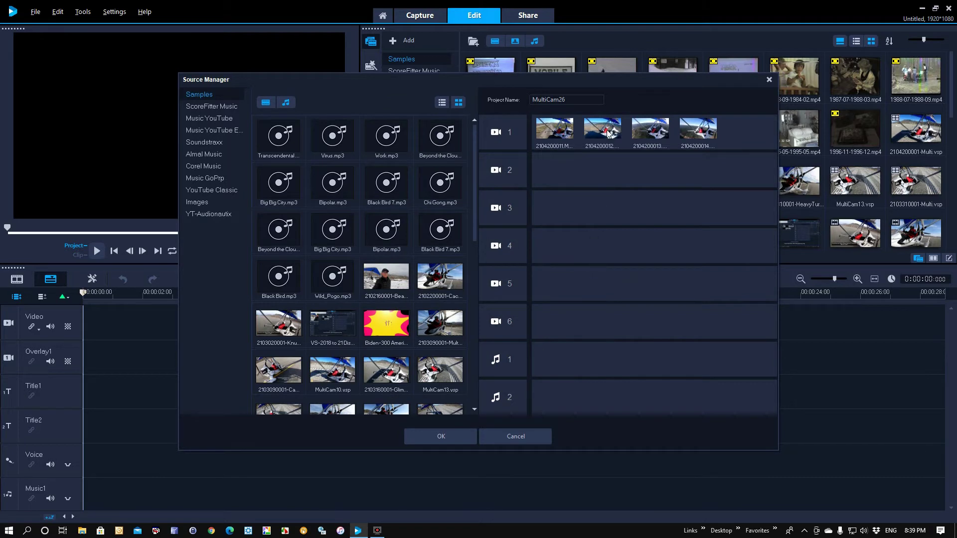
left_click_drag(604, 130, 554, 168)
left_click_drag(614, 133, 548, 247)
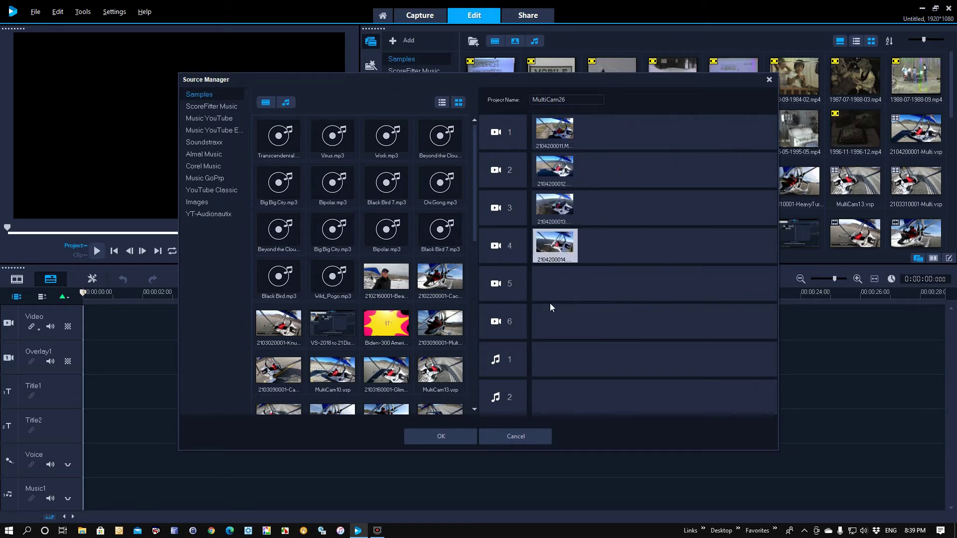
left_click(442, 435)
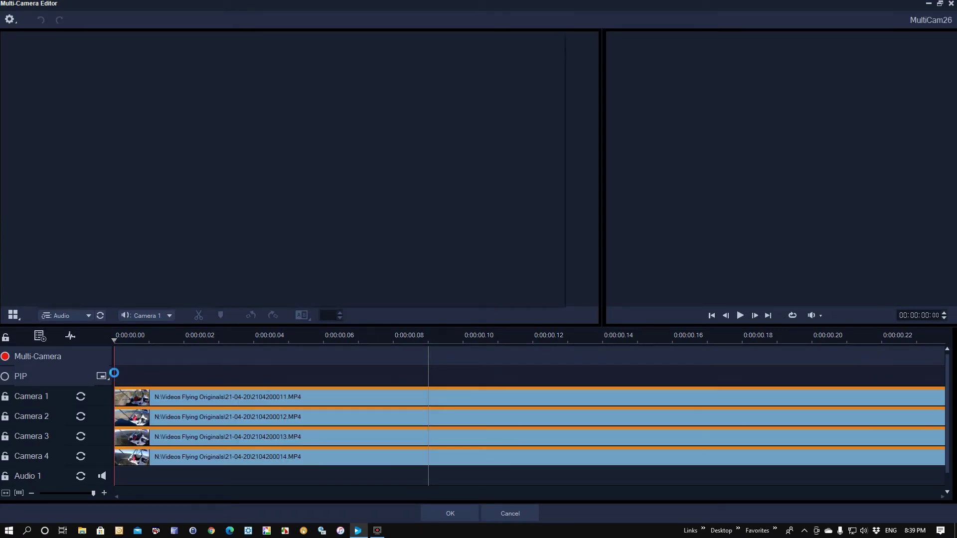
Step: Examine the Multi-Camera Editor's own Source Manager and its media import dialog without adding any files
left_click(39, 337)
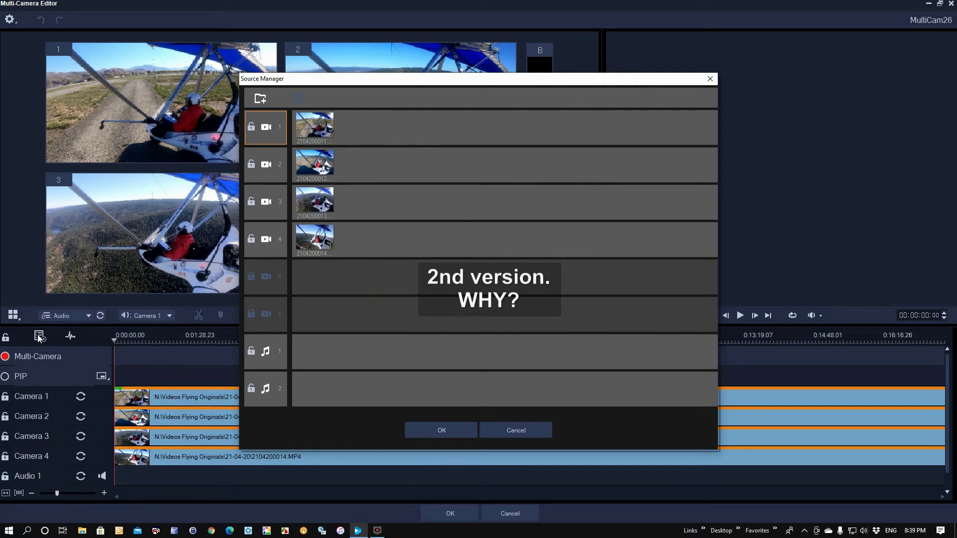
left_click(260, 99)
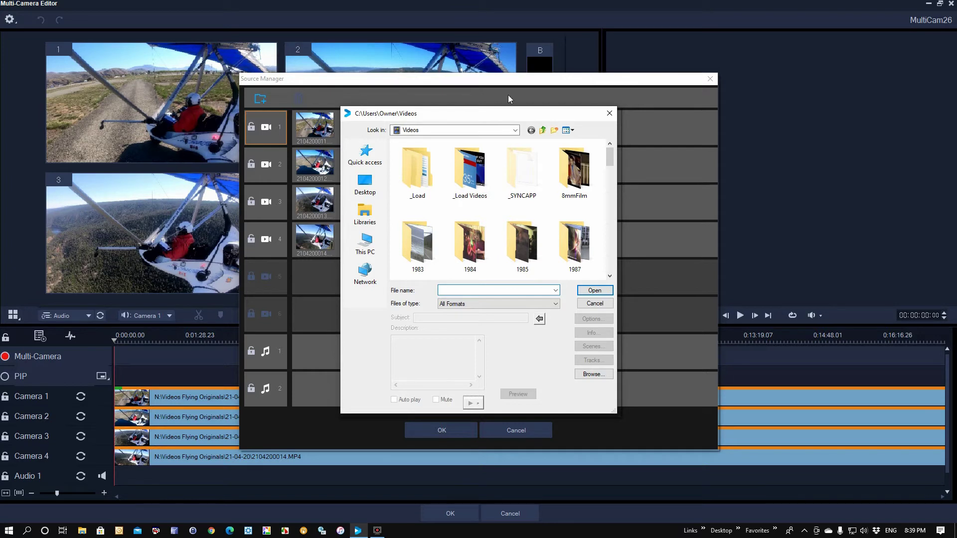
left_click(610, 115)
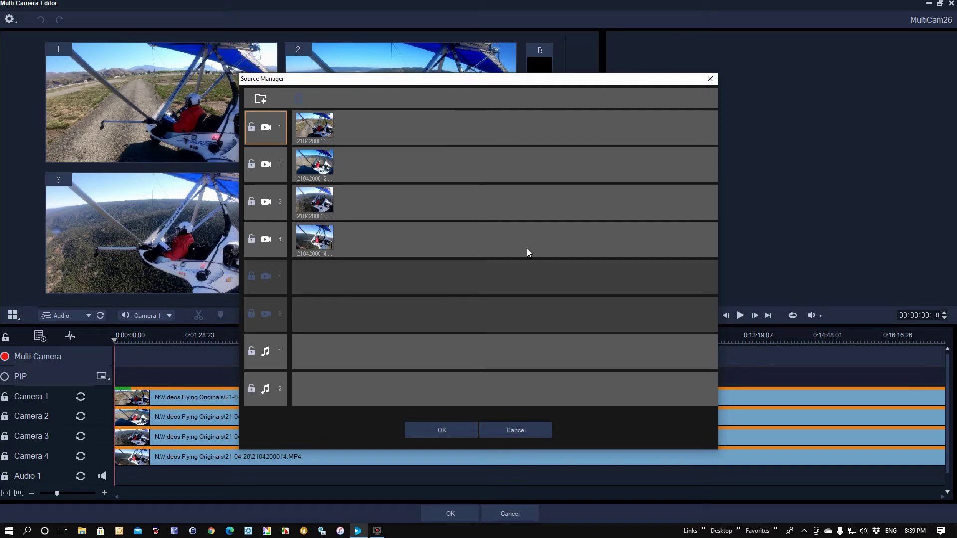
left_click(461, 432)
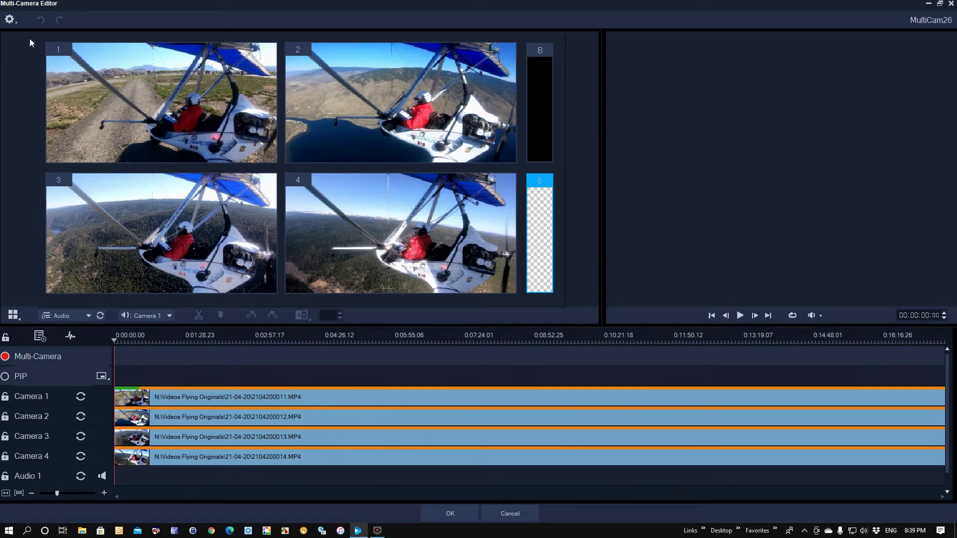
Step: Review the Smart Proxy settings available in the Multi-Camera Editor, including the video size threshold and proxy folder
left_click(15, 23)
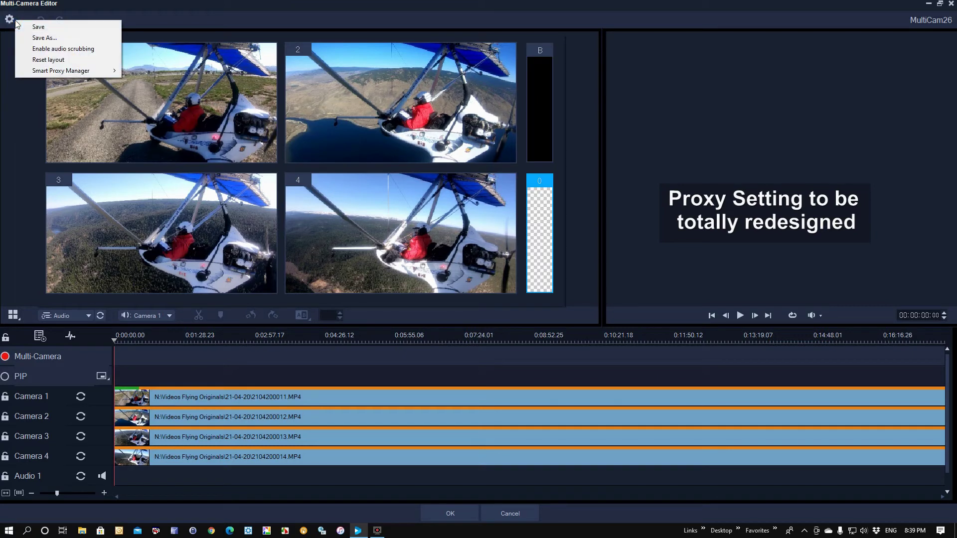
mouse_move(51, 73)
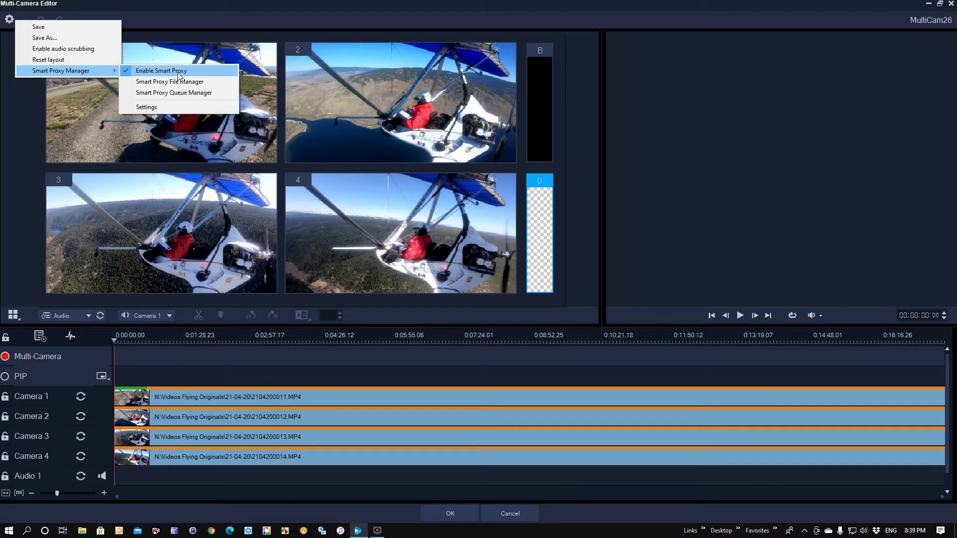
left_click(164, 107)
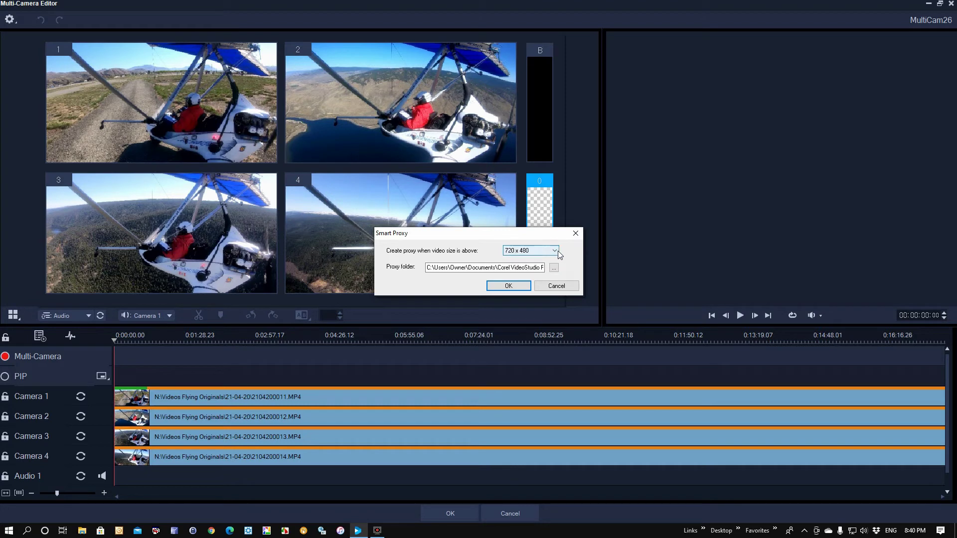
key("Escape")
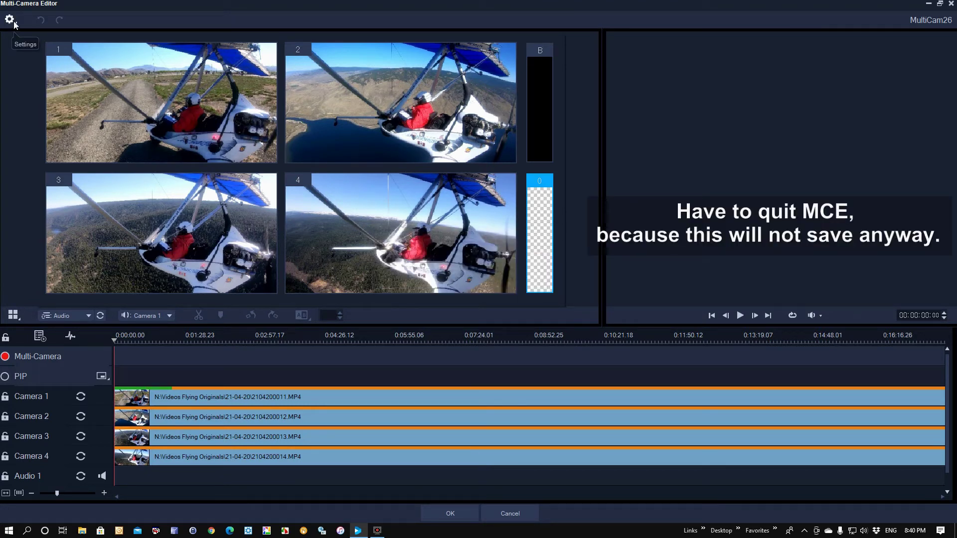
Step: Close the Multi-Camera Editor without saving the changes to MultiCam26
left_click(952, 4)
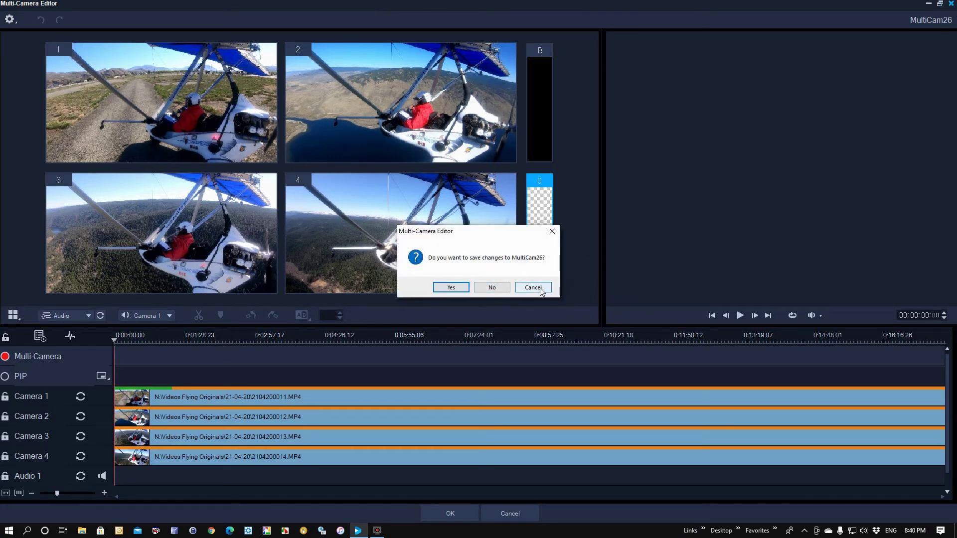
left_click(552, 232)
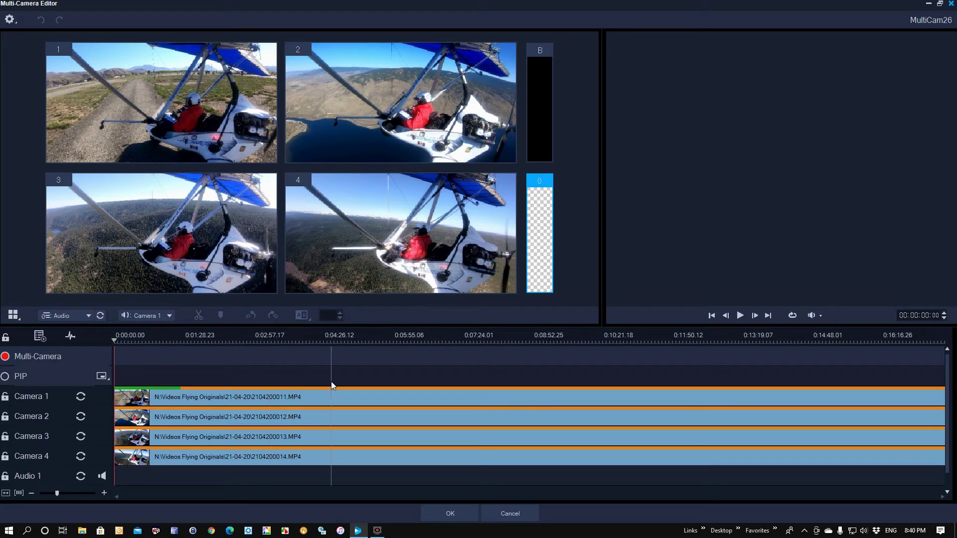
left_click(13, 22)
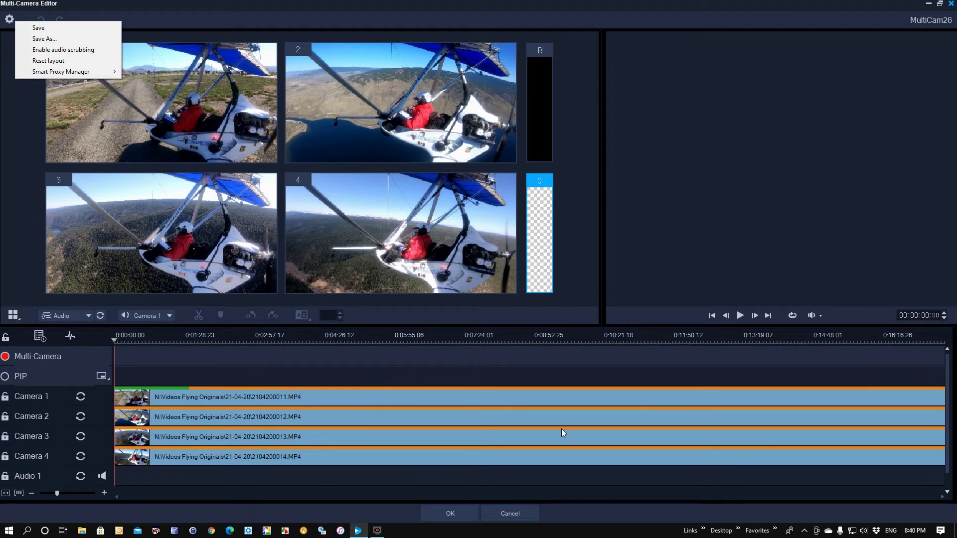
left_click(503, 518)
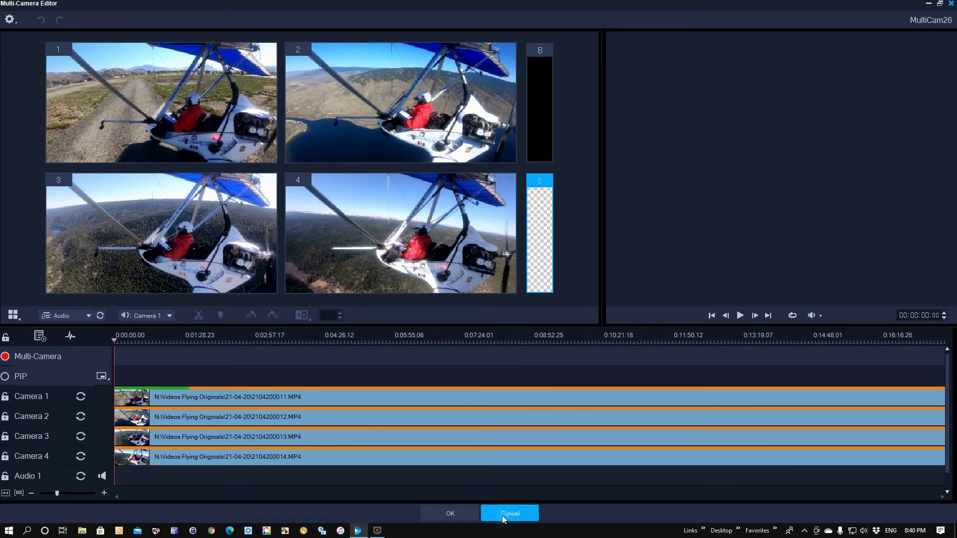
left_click(491, 287)
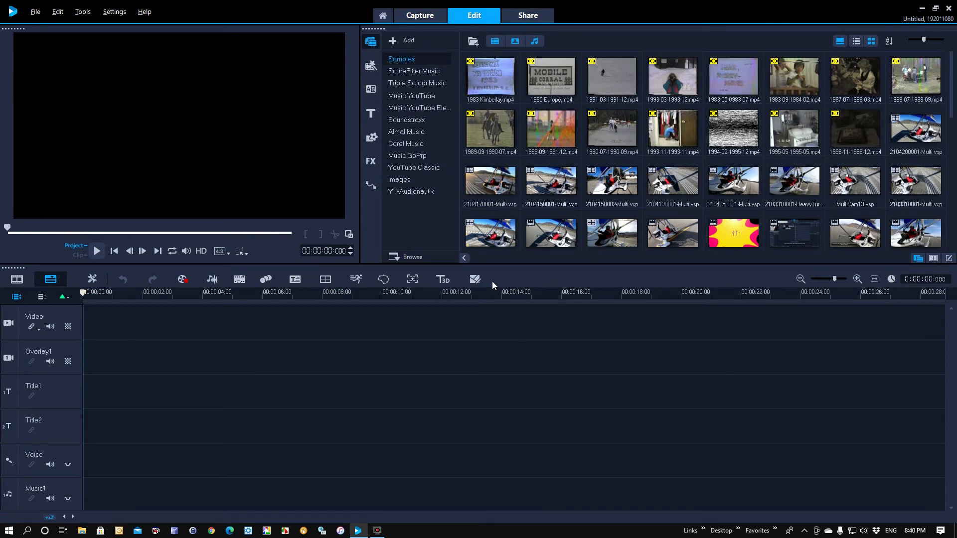
Step: Review the main program's Smart Proxy settings in the Performance preferences and close them
left_click(113, 11)
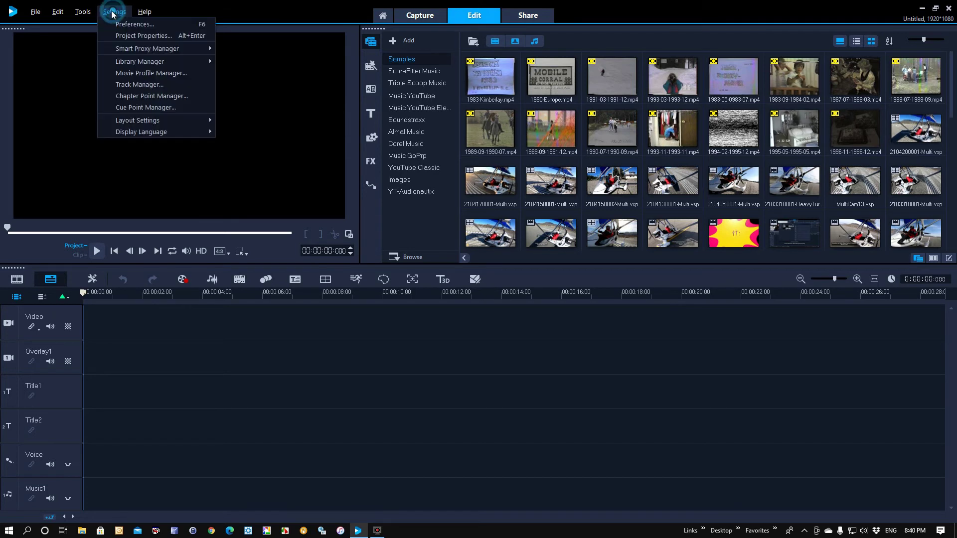
mouse_move(140, 121)
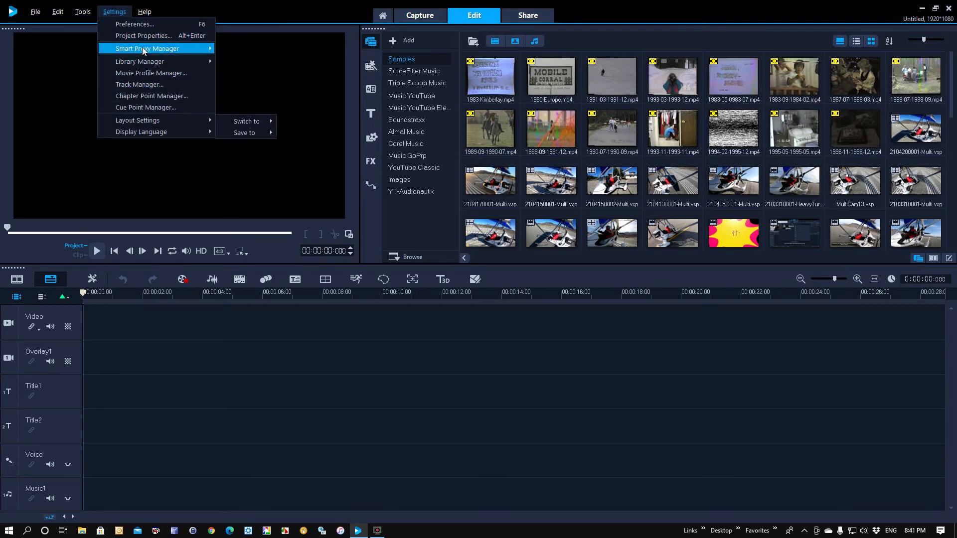
mouse_move(144, 47)
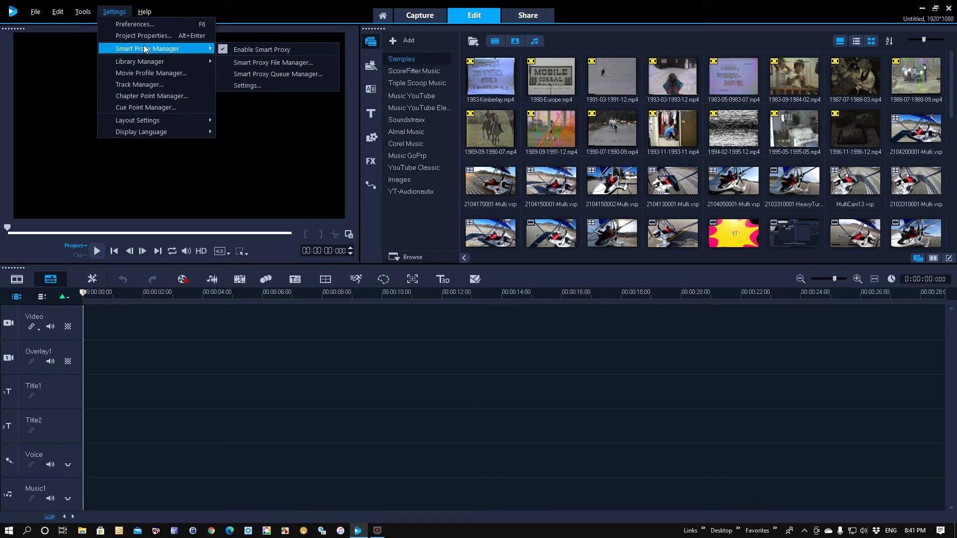
left_click(257, 86)
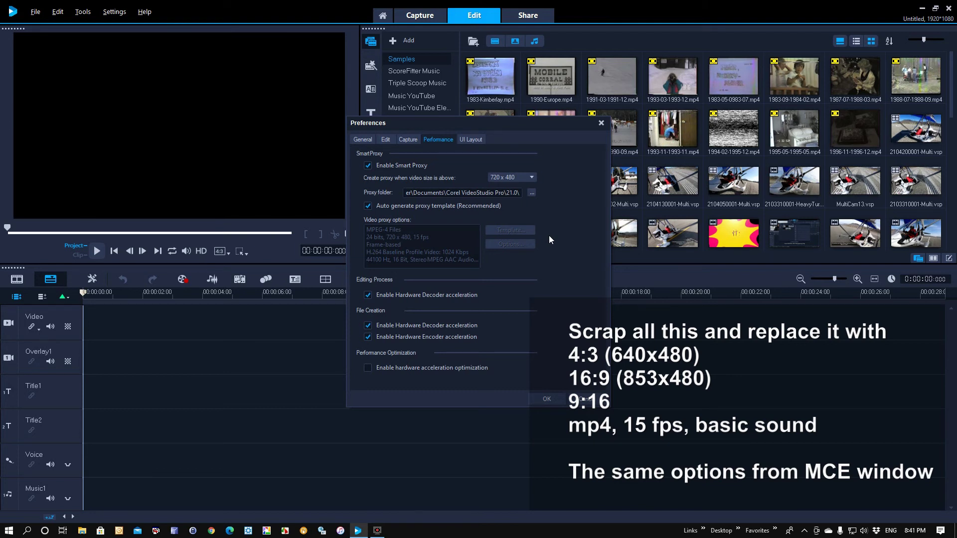
left_click(546, 399)
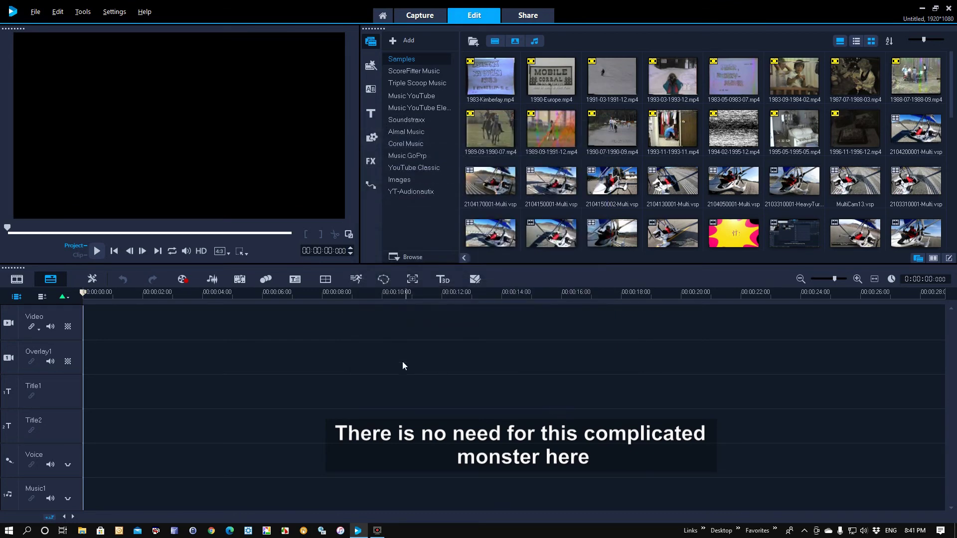
Step: Turn on HD preview quality and enlarge the preview to fill the workspace
left_click(202, 251)
left_click(202, 253)
left_click(202, 252)
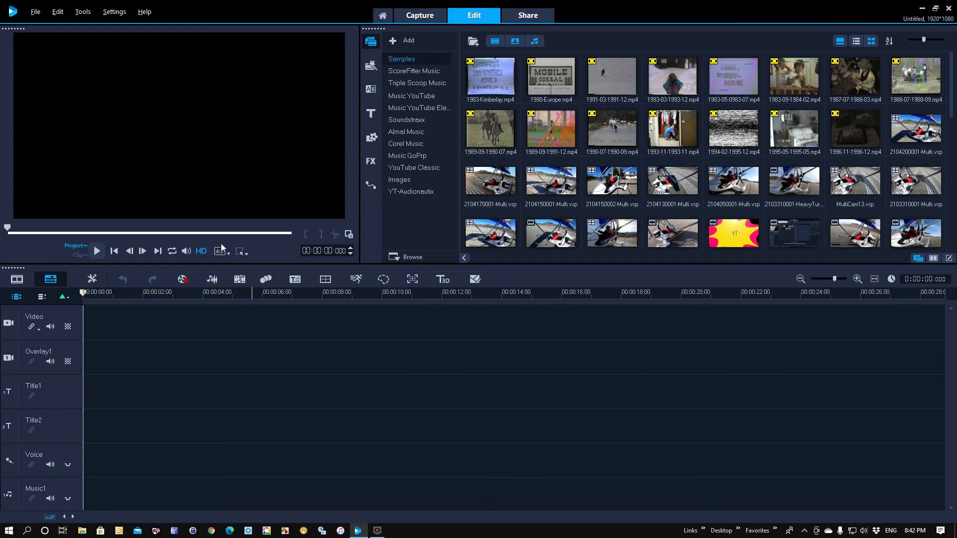
left_click(349, 235)
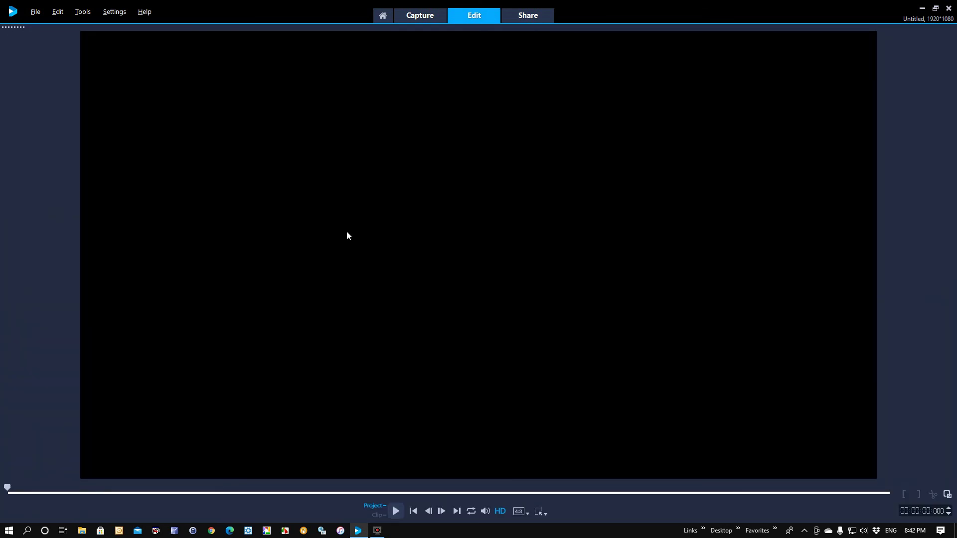